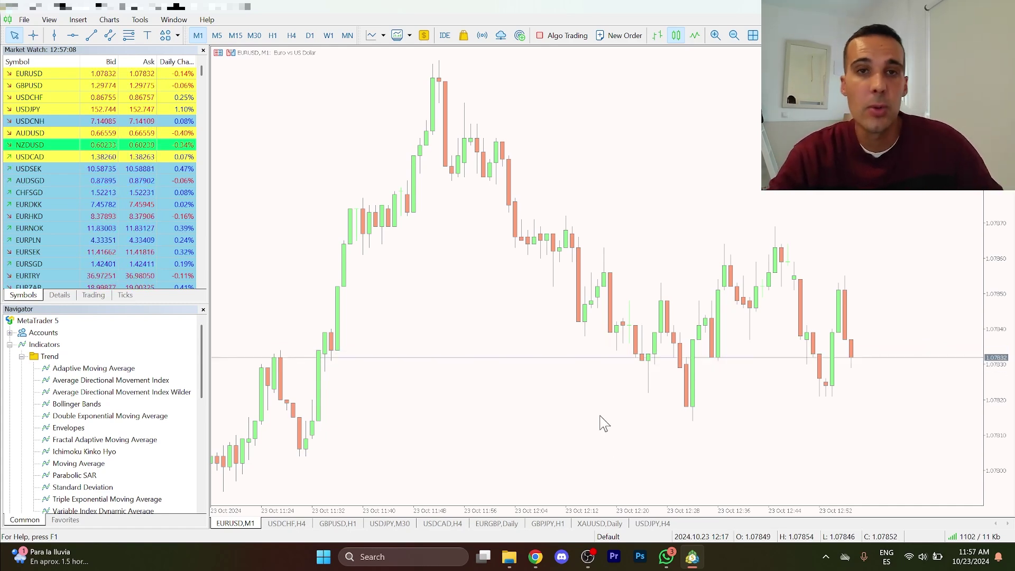
# Step: Open the LevelXpertPro_v0.6.10.EN archive in the Downloads folder and copy its LevelXpertPro_v0.6.10.EN MQL5 program file
pyautogui.click(509, 557)
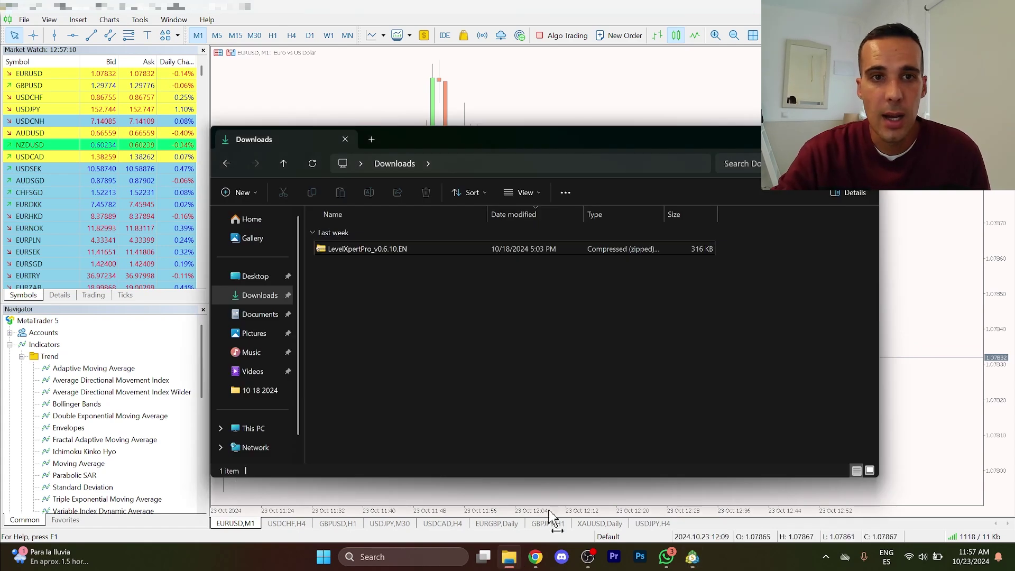
pyautogui.doubleClick(395, 248)
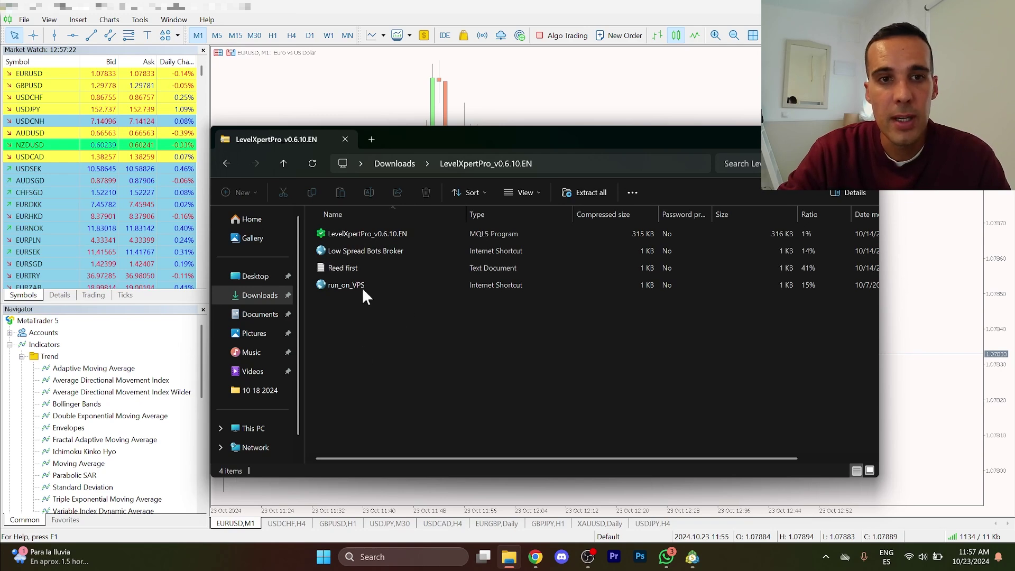
pyautogui.click(373, 233)
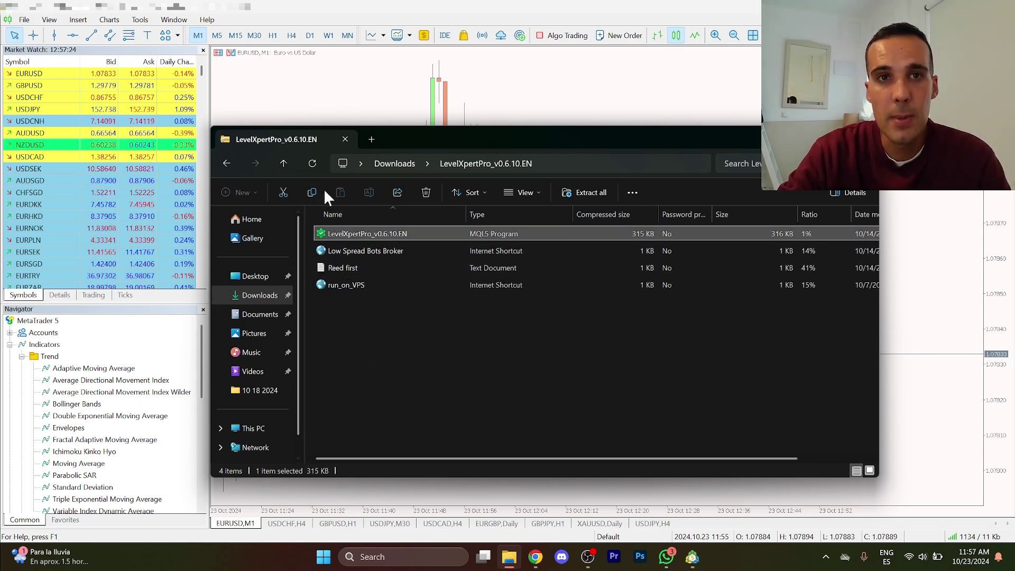
pyautogui.rightClick(377, 241)
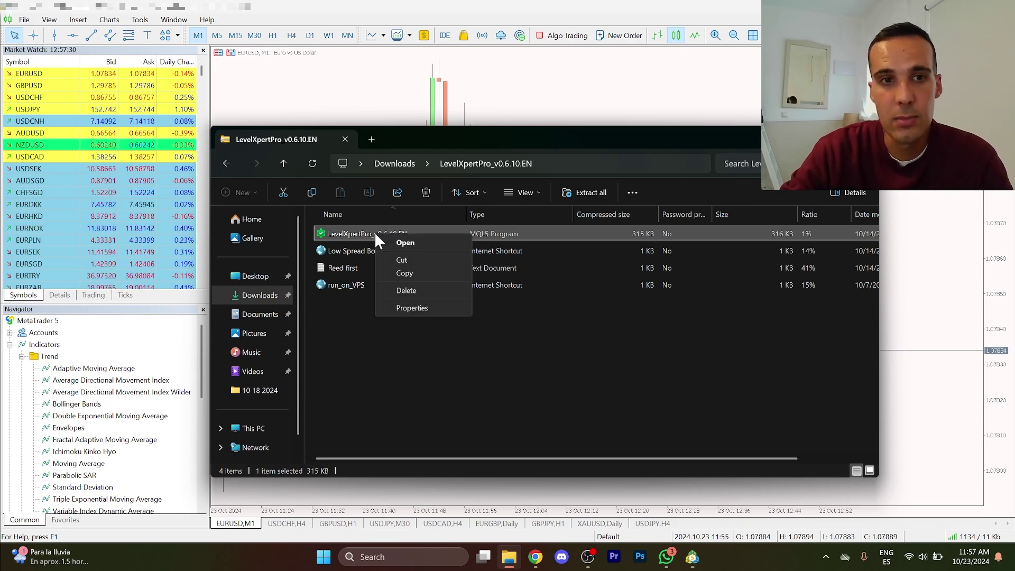
pyautogui.click(427, 272)
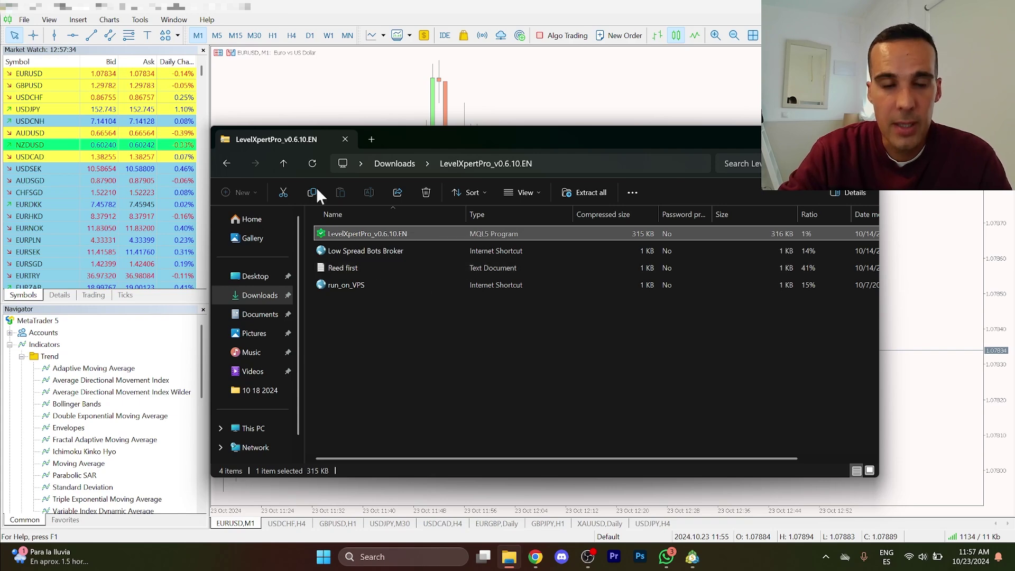
# Step: Open MetaTrader 5's data folder and paste the copied program file into MQL5 > Experts > Advisors
pyautogui.click(255, 19)
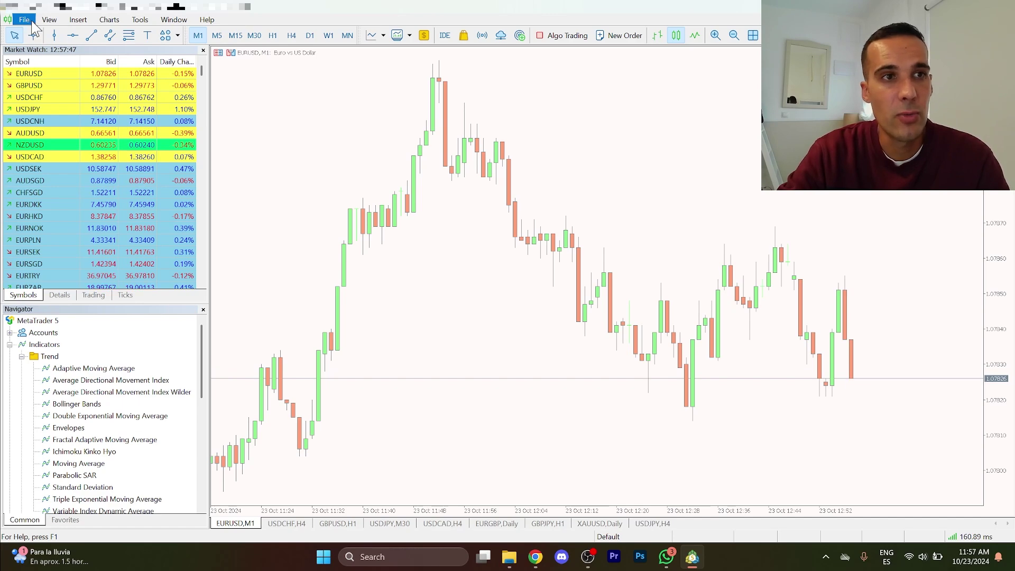
pyautogui.click(31, 21)
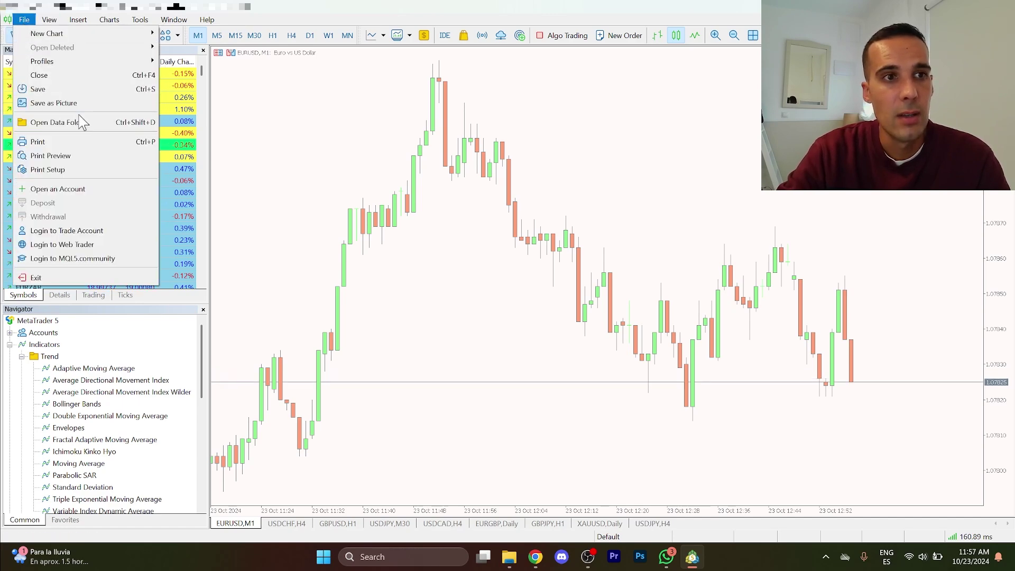
pyautogui.click(97, 127)
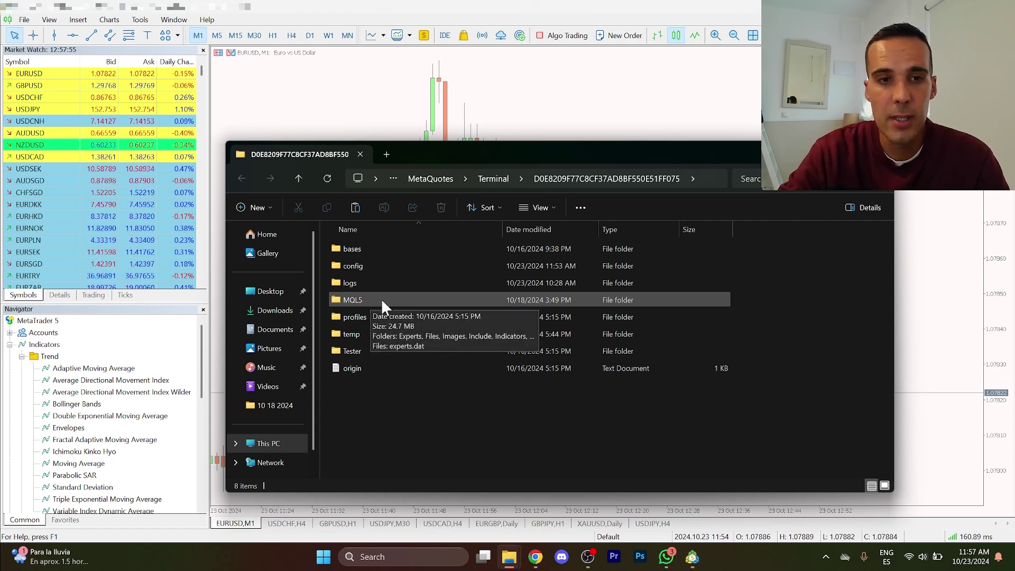
pyautogui.doubleClick(381, 300)
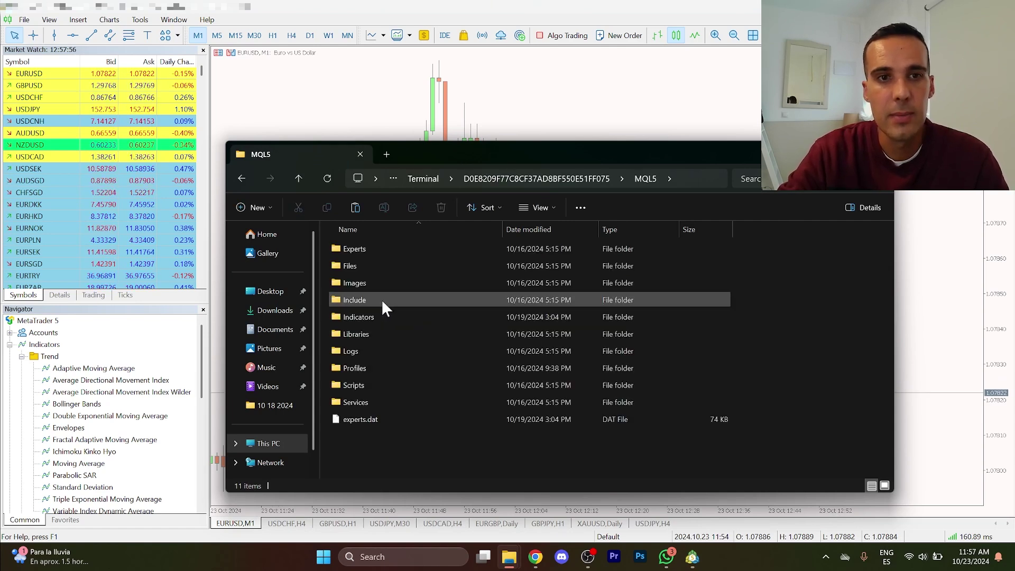
pyautogui.doubleClick(367, 246)
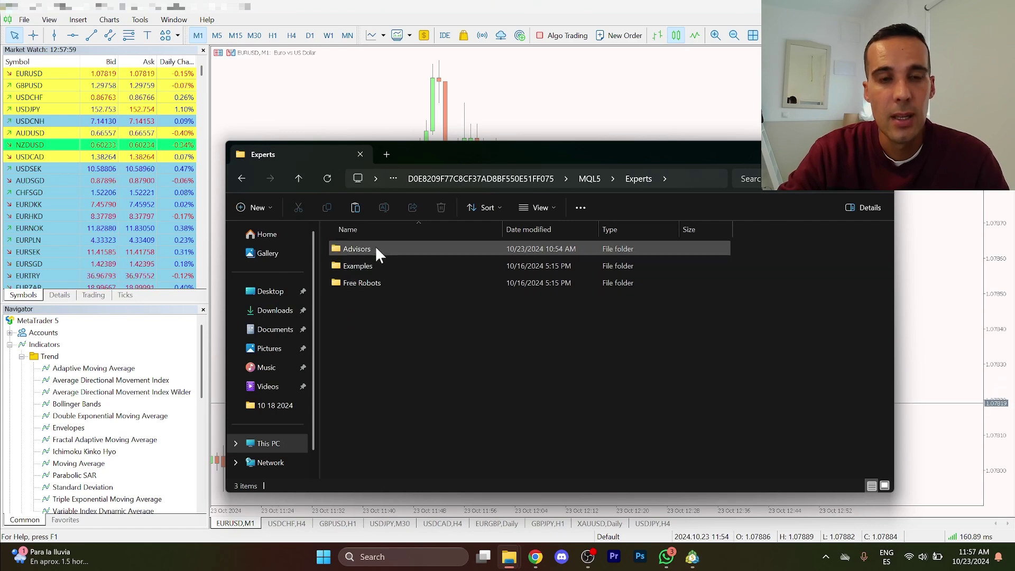
pyautogui.doubleClick(375, 247)
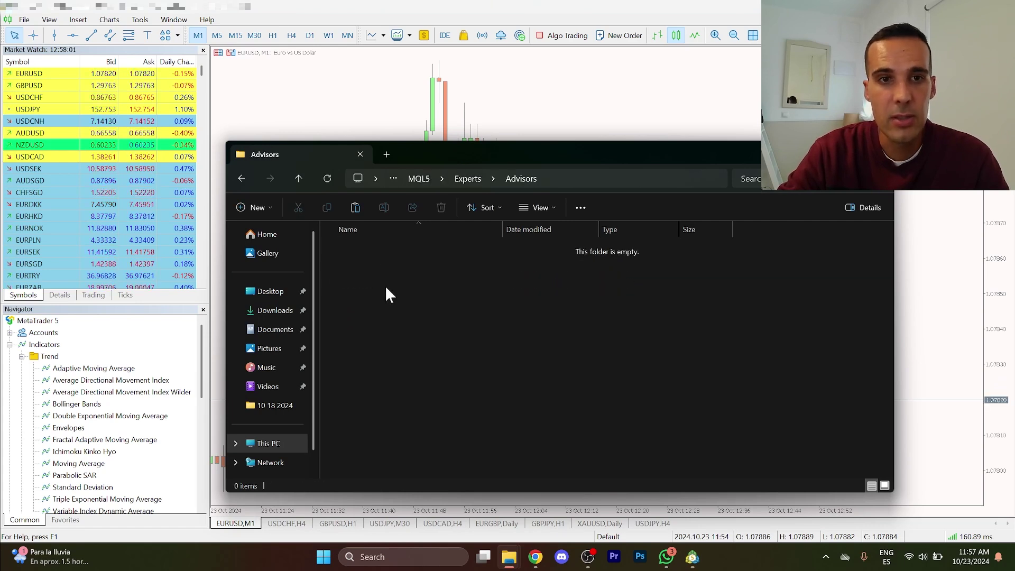
pyautogui.rightClick(358, 308)
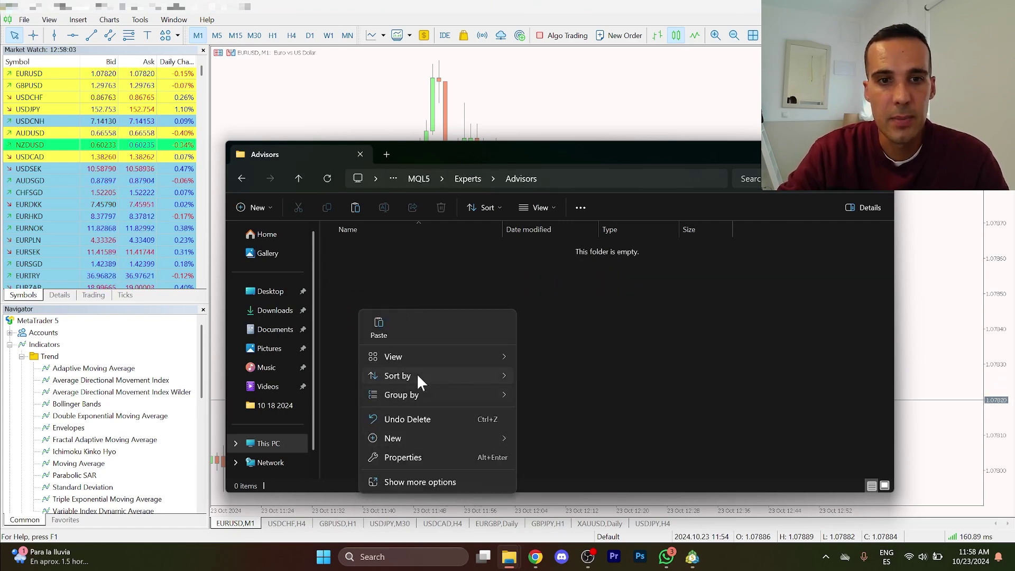
pyautogui.click(386, 330)
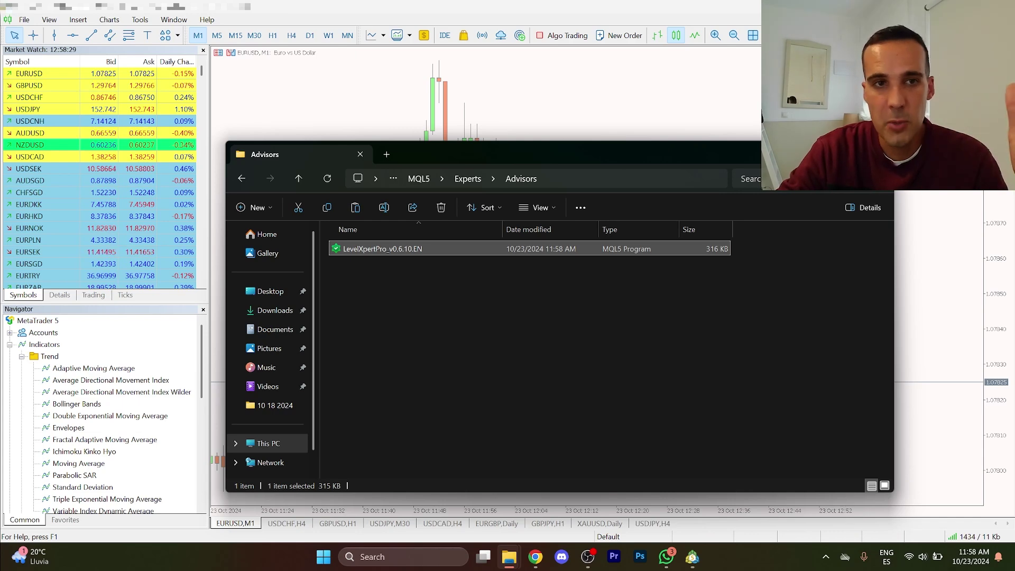
# Step: Restart MetaTrader 5
pyautogui.hotkey('alt', 'Tab')
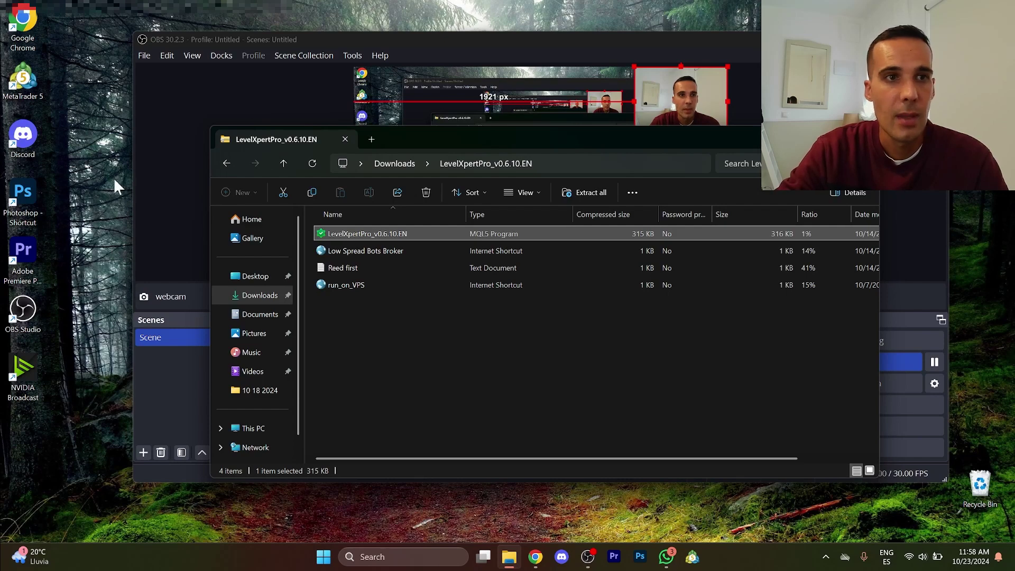
pyautogui.click(23, 84)
pyautogui.doubleClick(23, 83)
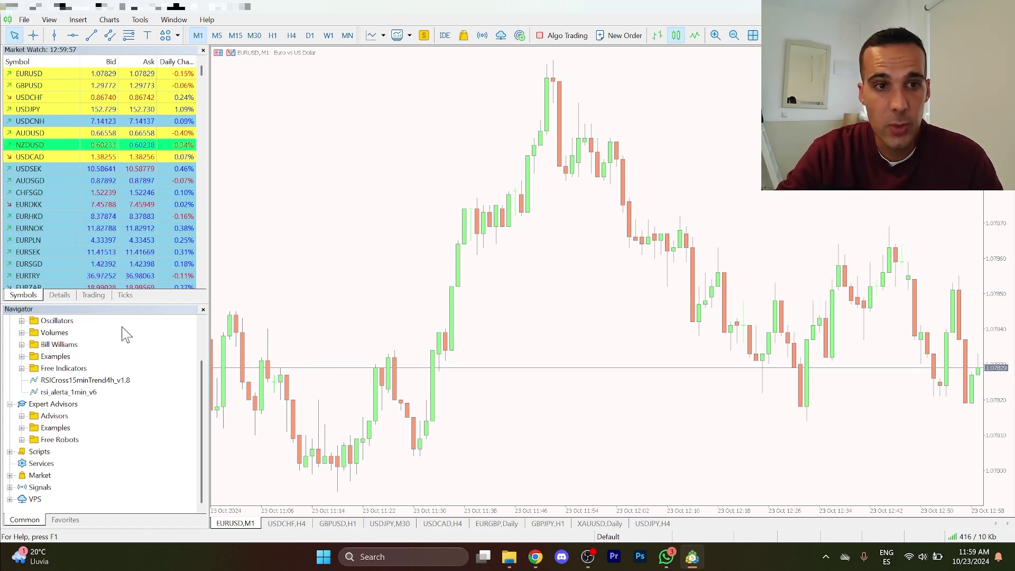
# Step: Hide the Navigator and show it again
pyautogui.click(203, 310)
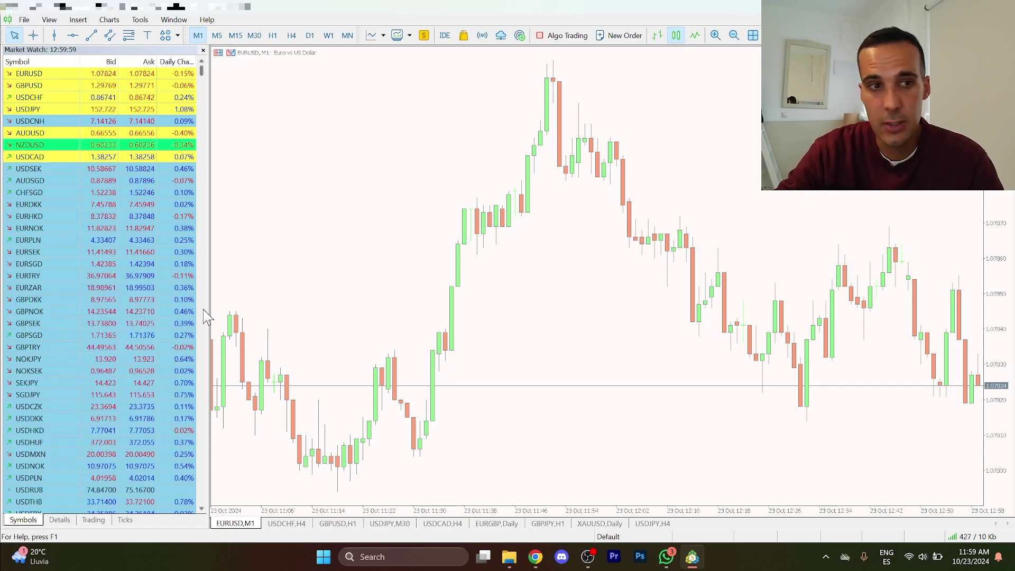
pyautogui.click(50, 19)
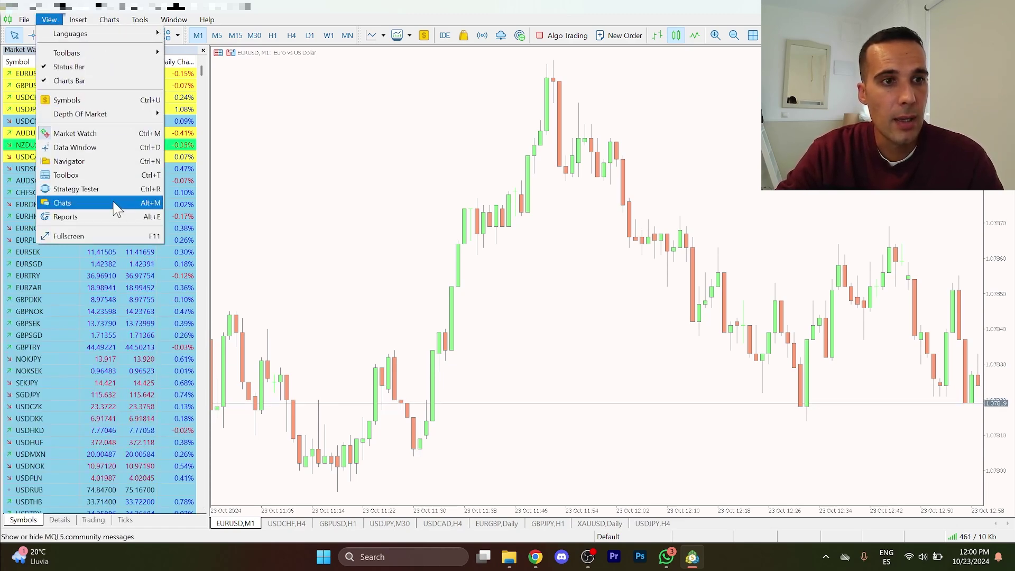
pyautogui.click(116, 165)
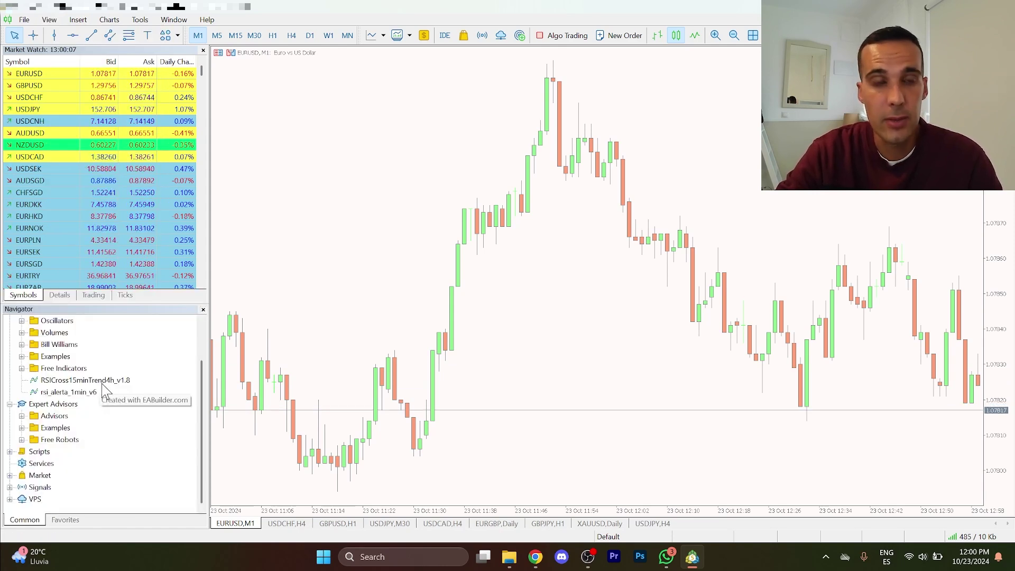
# Step: Expand the Advisors folder under Expert Advisors and set the EURUSD chart to the H1 timeframe
pyautogui.click(22, 416)
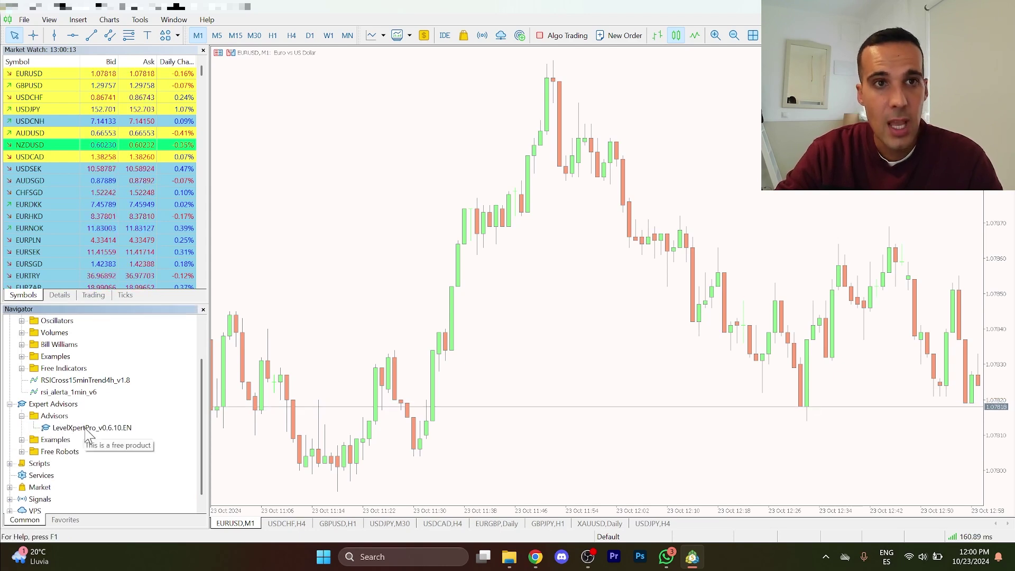
pyautogui.scroll(3, 432, 191)
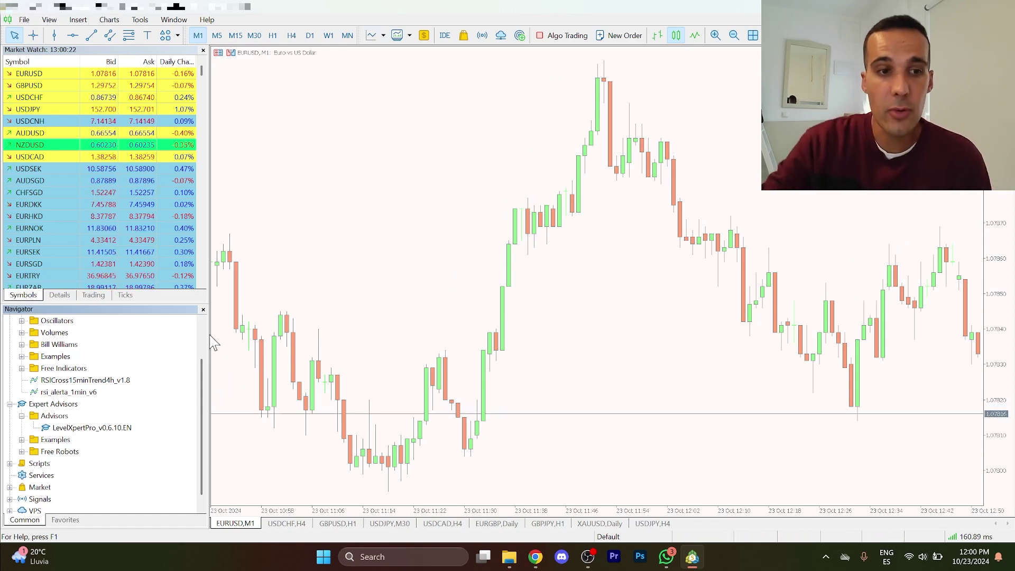
pyautogui.click(274, 37)
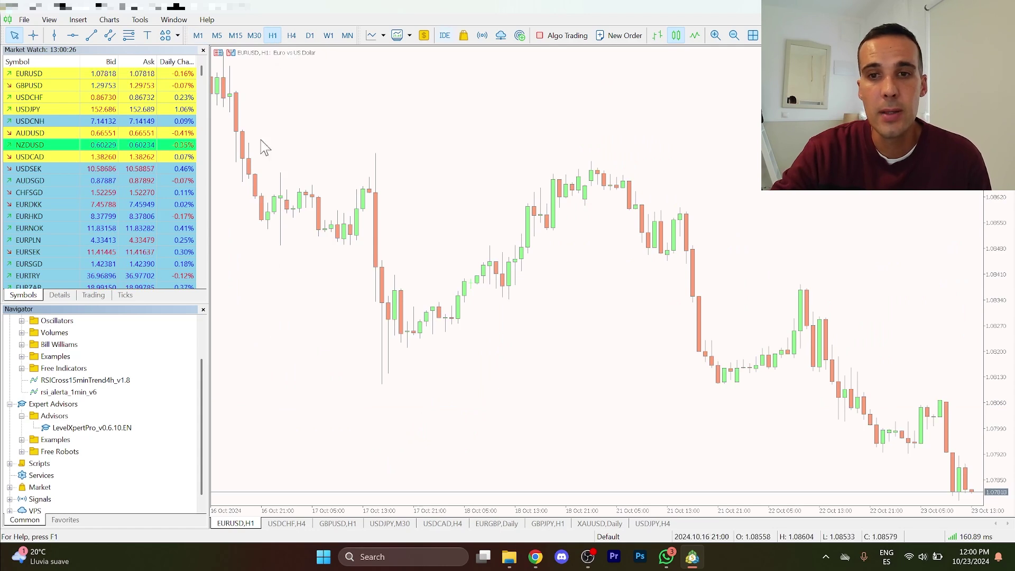
pyautogui.scroll(5, 589, 333)
pyautogui.moveTo(736, 312); pyautogui.dragTo(286, 72)
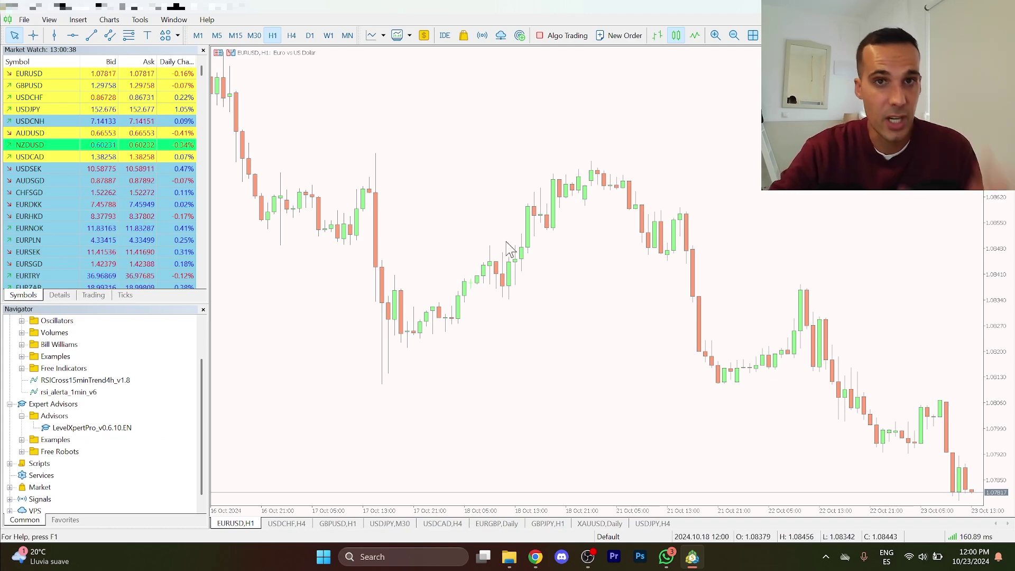
# Step: Attach the LevelXpertPro_v0.6.10.EN expert advisor to the EURUSD H1 chart with its default inputs and enable Algo Trading for the terminal
pyautogui.click(98, 431)
pyautogui.doubleClick(99, 431)
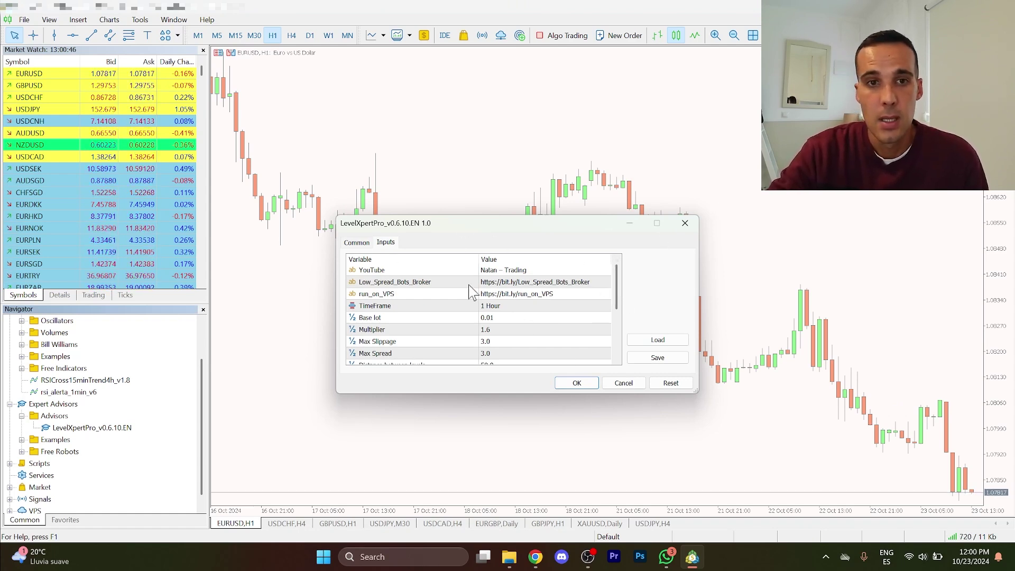
pyautogui.scroll(-2, 529, 312)
pyautogui.scroll(3, 529, 296)
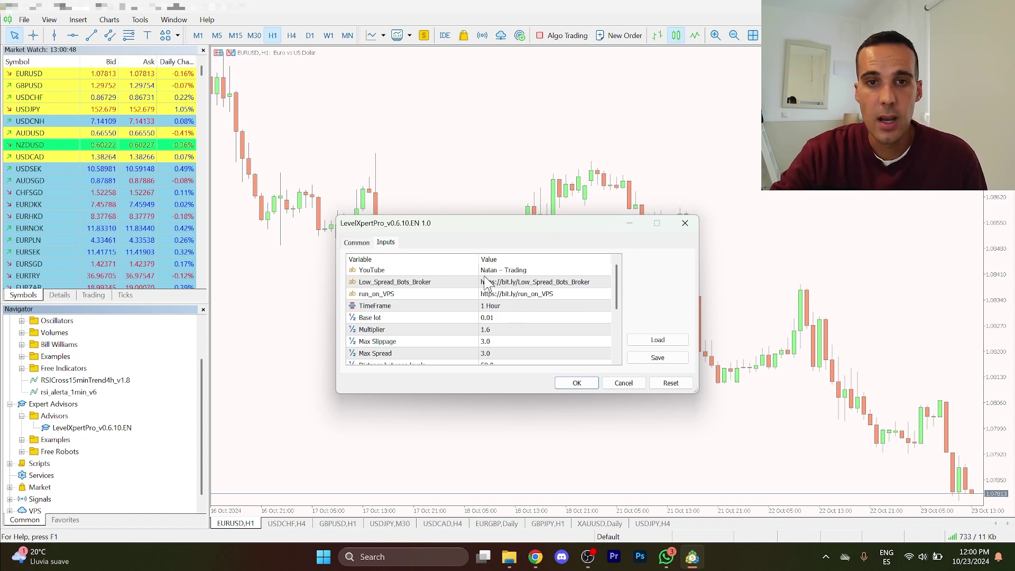
pyautogui.scroll(-3, 495, 318)
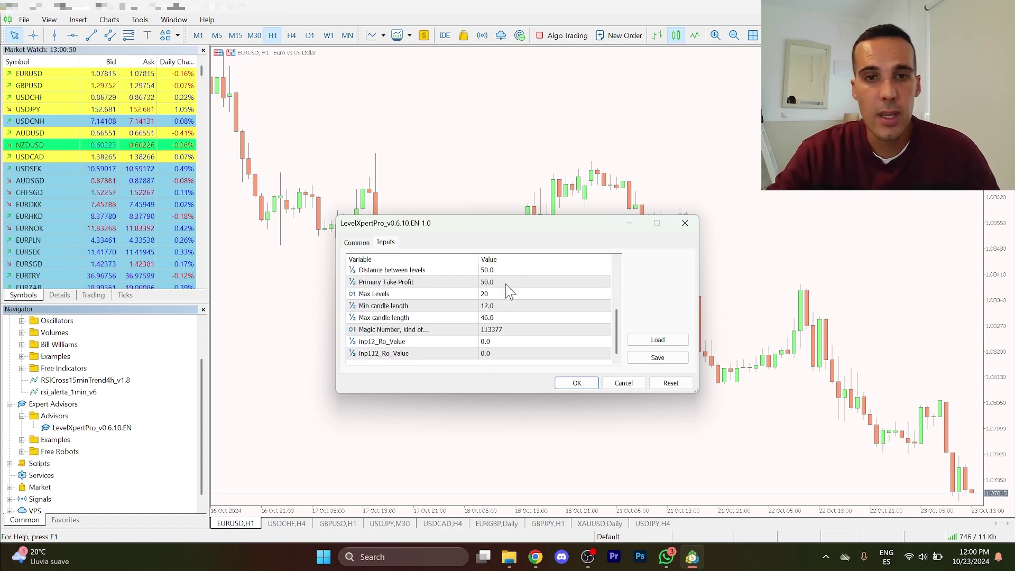
pyautogui.click(356, 243)
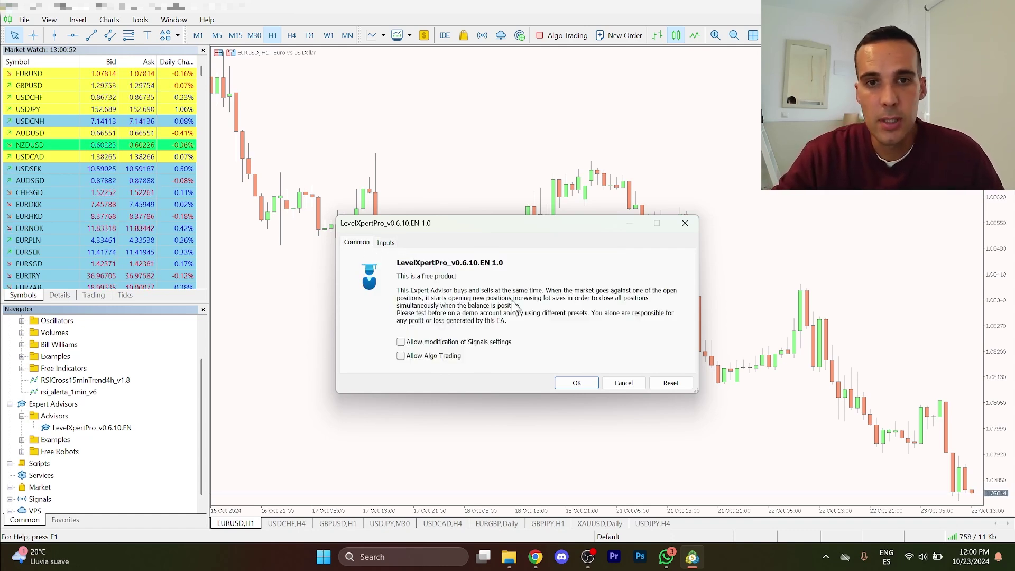
pyautogui.click(386, 242)
pyautogui.scroll(-5, 561, 310)
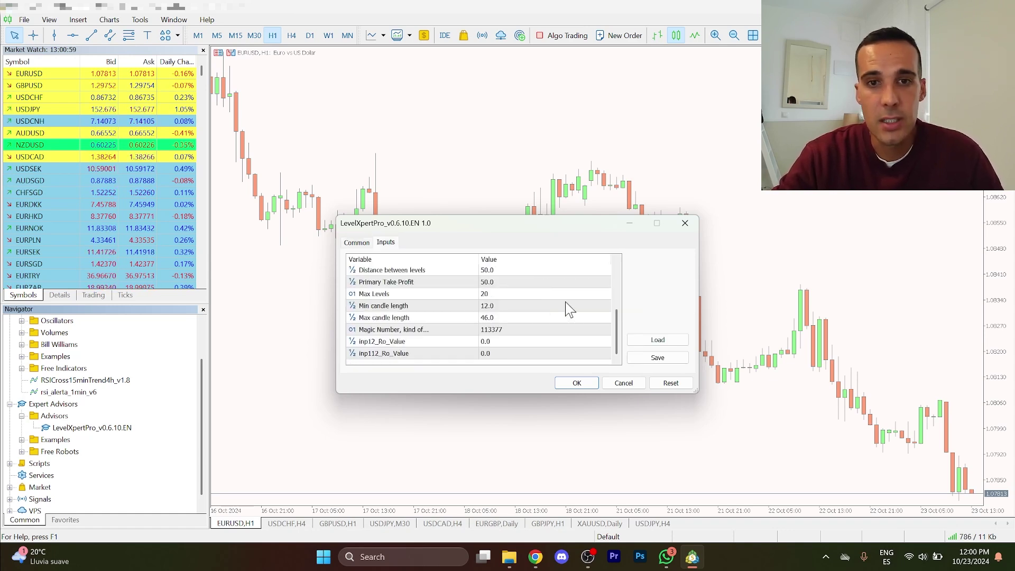
pyautogui.click(588, 384)
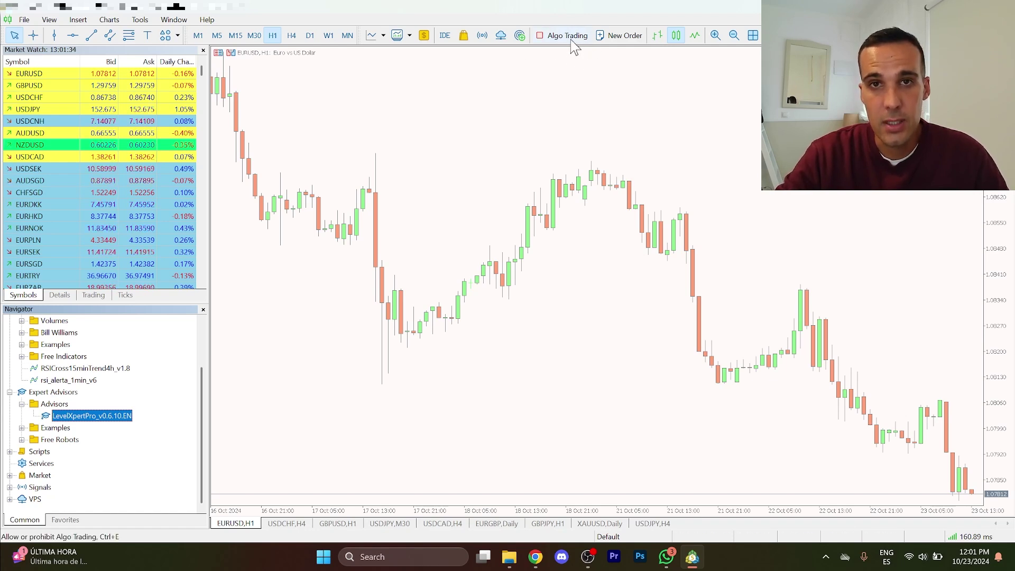
pyautogui.click(542, 40)
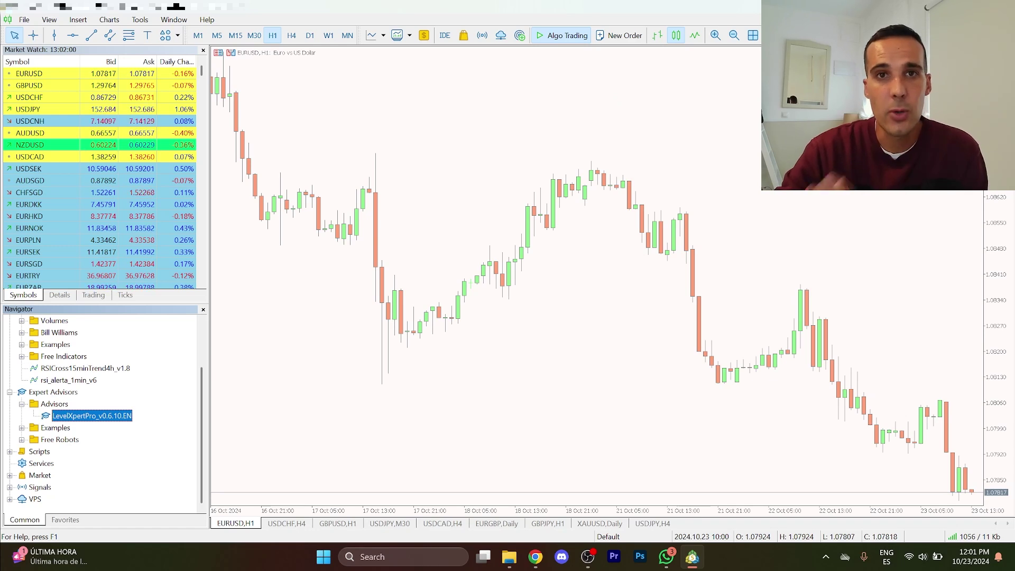
# Step: Reattach LevelXpertPro_v0.6.10.EN in place of the copy already on the EURUSD H1 chart, reviewing and keeping its default inputs
pyautogui.doubleClick(84, 416)
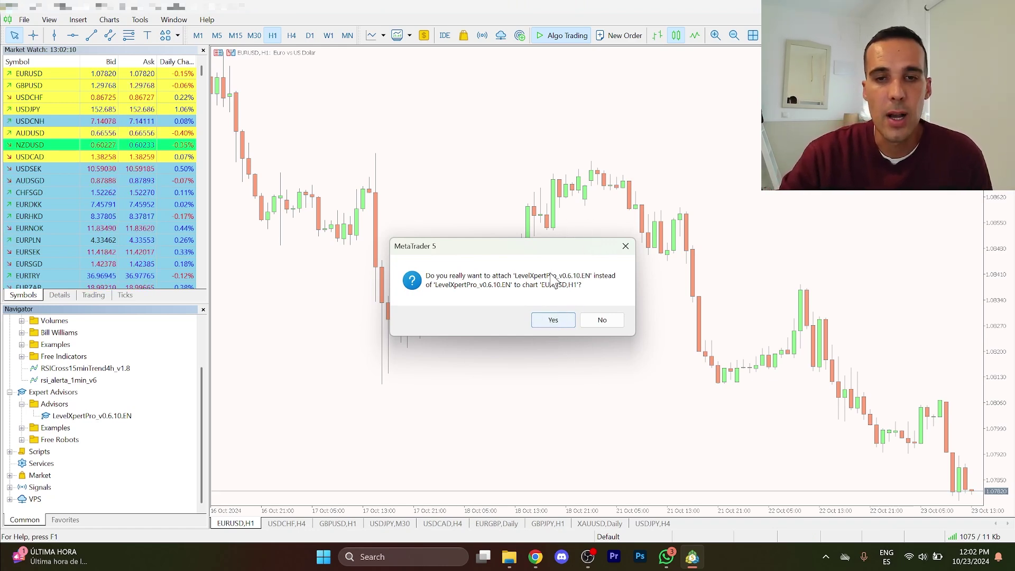
pyautogui.click(552, 320)
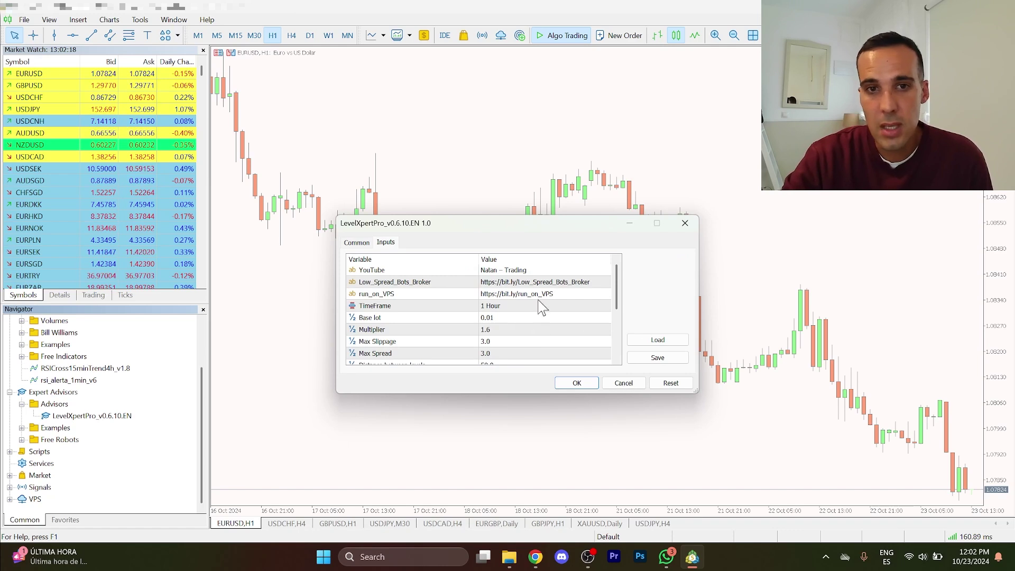
pyautogui.scroll(-3, 560, 304)
pyautogui.scroll(3, 571, 304)
pyautogui.scroll(-3, 581, 301)
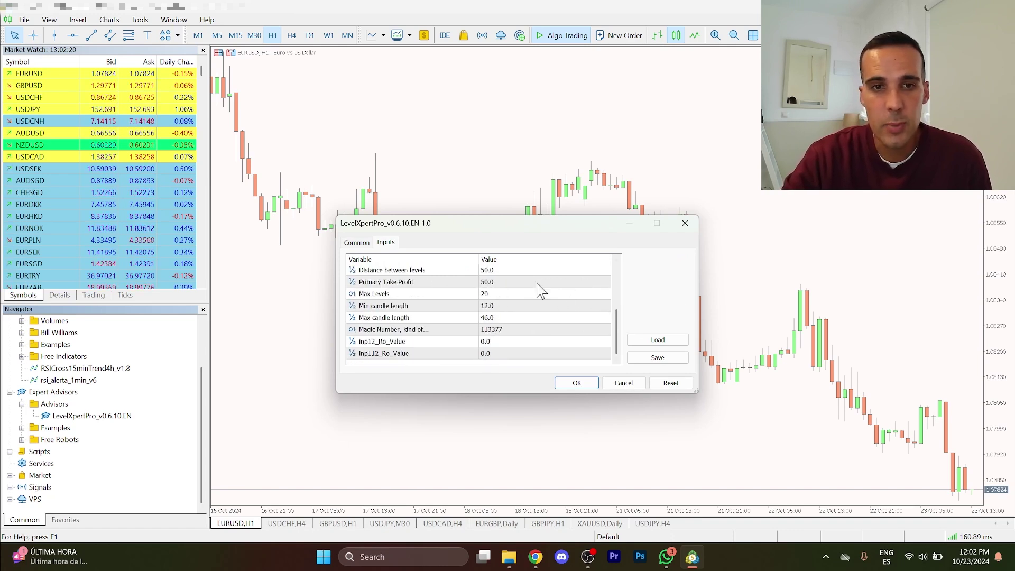
pyautogui.click(579, 383)
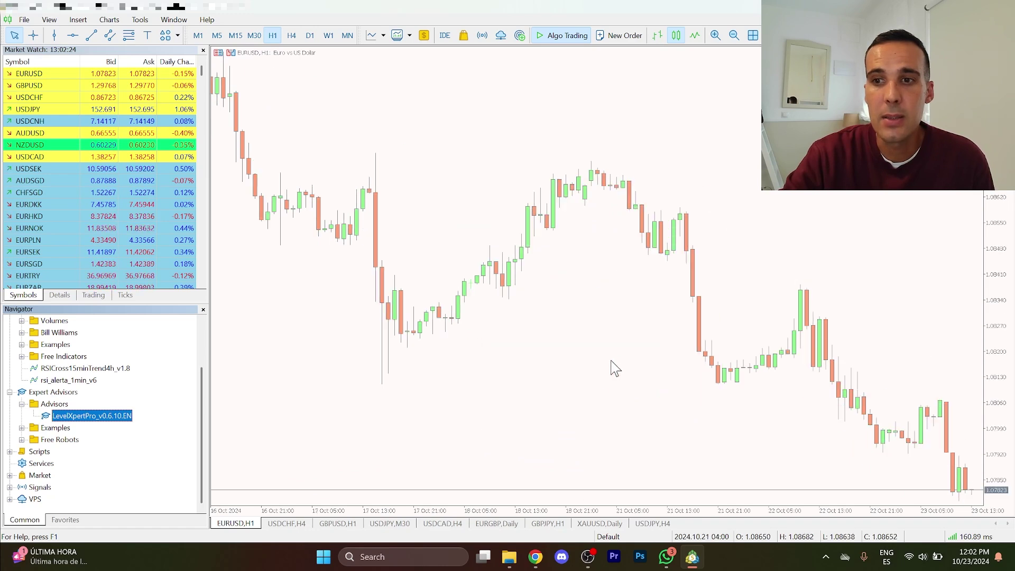